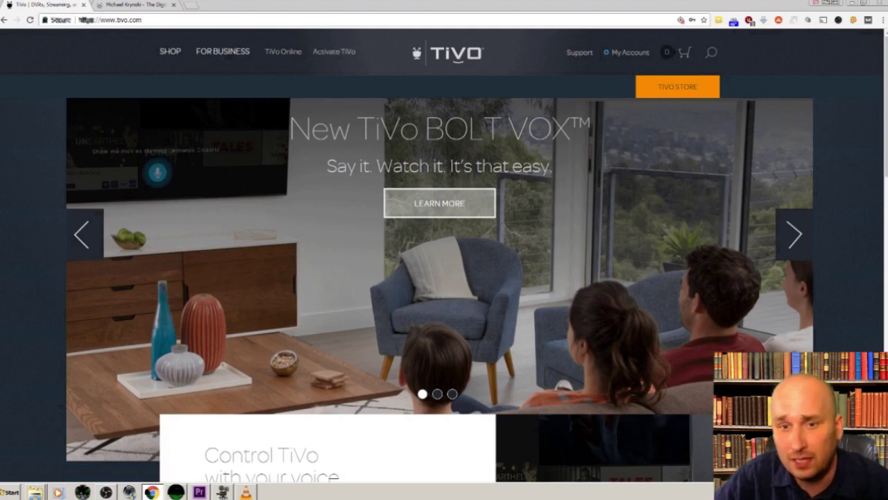
- Go from TiVo Support through the help forums to the TiVo Troubleshooting Forum
{"action": "left_click", "coordinate": [574, 60]}
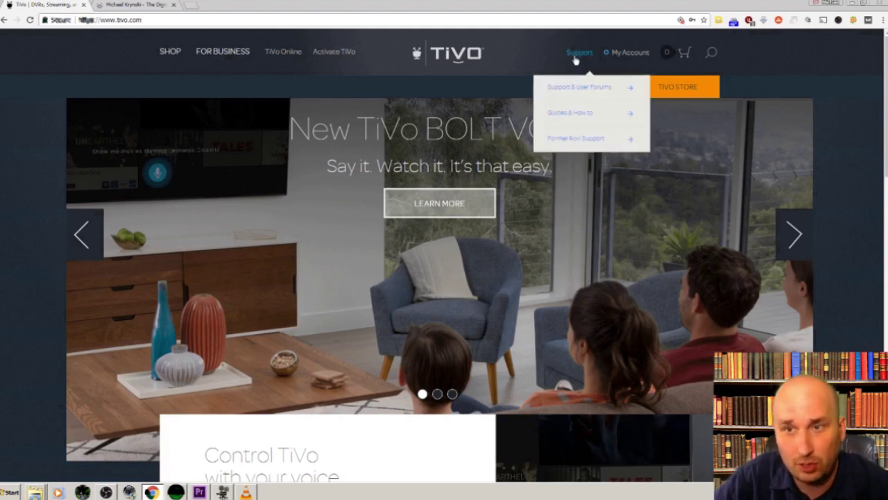
{"action": "left_click", "coordinate": [591, 91]}
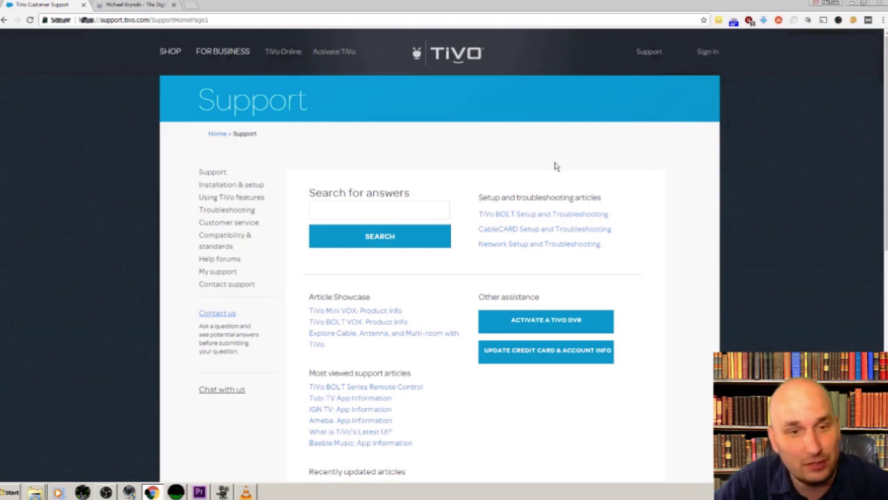
{"action": "left_click", "coordinate": [222, 262]}
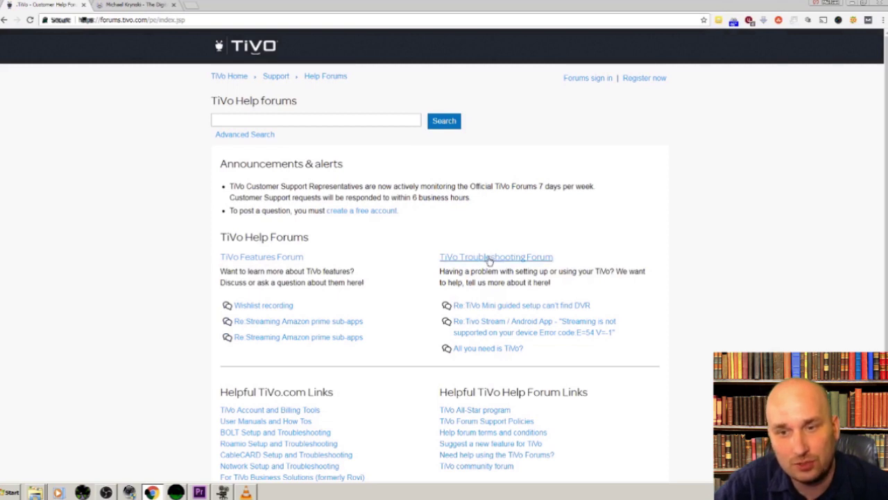
{"action": "left_click", "coordinate": [489, 258]}
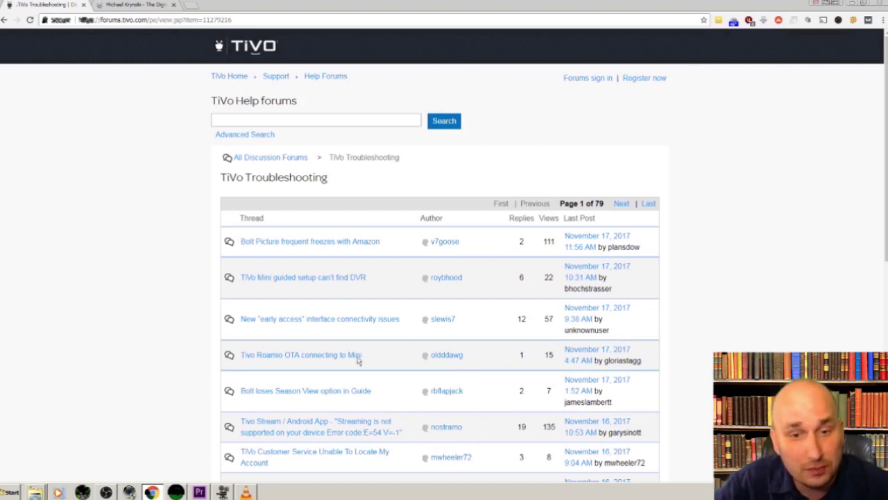
- Open the Tivo Stream / Android App thread and read through its first page
{"action": "left_click", "coordinate": [298, 429]}
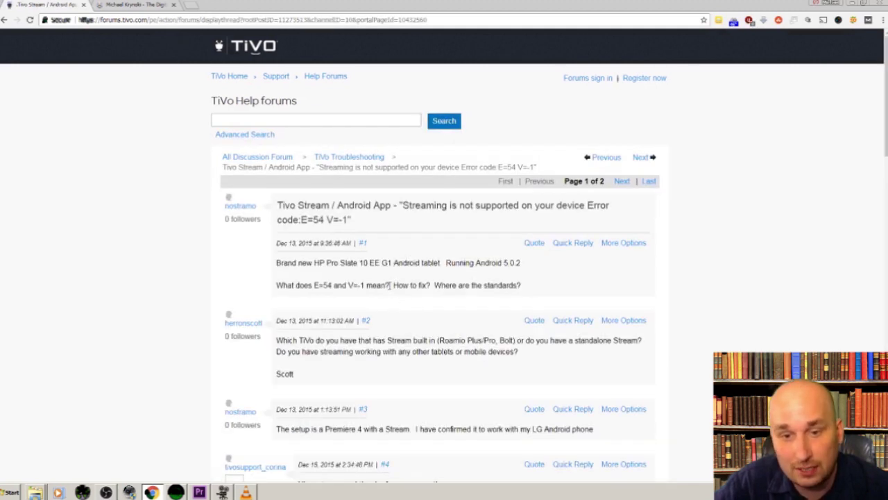
{"action": "scroll", "coordinate": [386, 287], "scroll_direction": "down", "scroll_amount": 7}
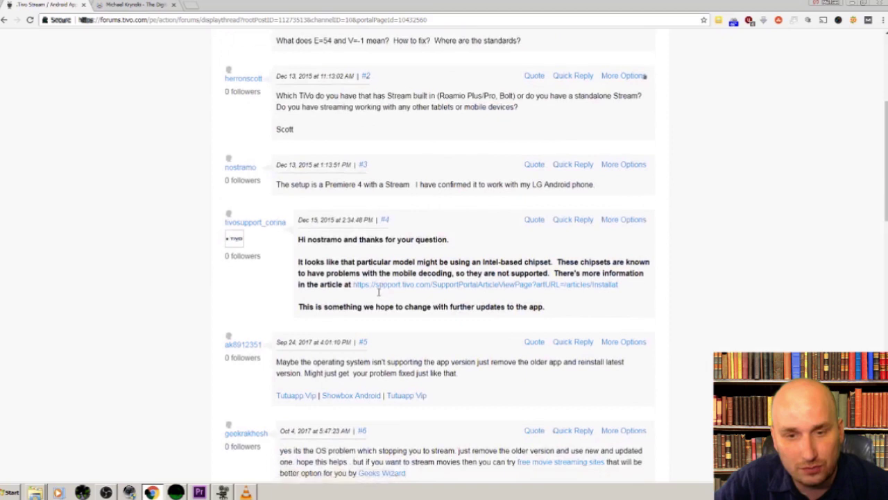
{"action": "scroll", "coordinate": [378, 296], "scroll_direction": "down", "scroll_amount": 2}
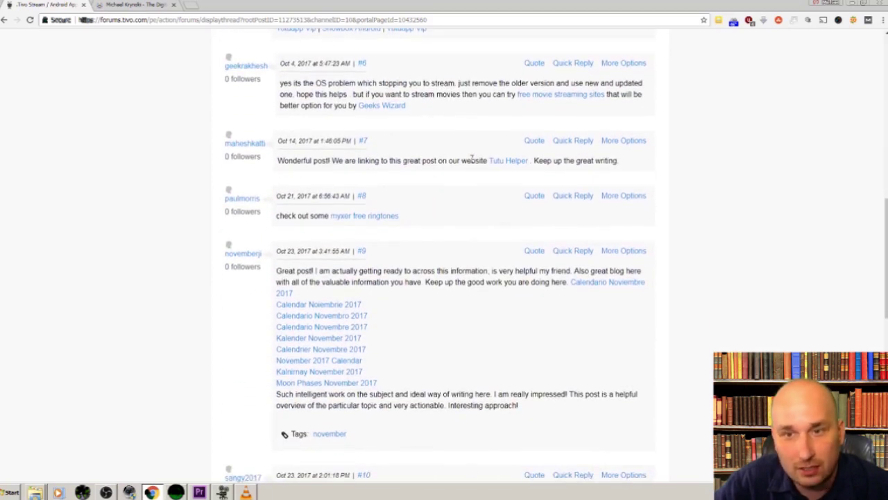
{"action": "scroll", "coordinate": [376, 215], "scroll_direction": "down", "scroll_amount": 2}
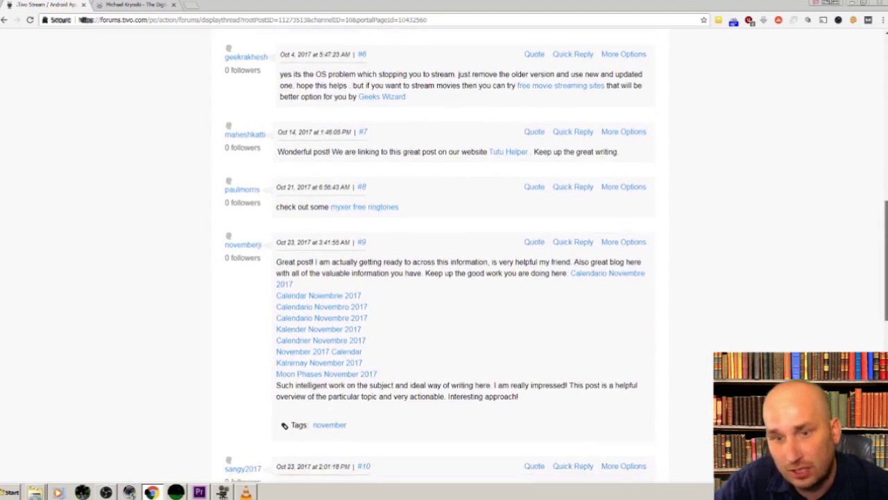
{"action": "scroll", "coordinate": [437, 258], "scroll_direction": "down", "scroll_amount": 8}
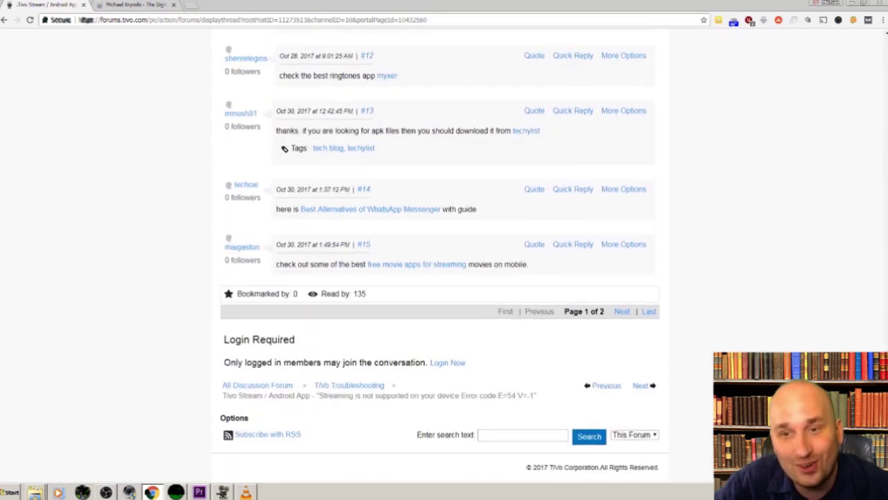
- Browse page 2 of the thread, then return to the top of the page
{"action": "left_click", "coordinate": [622, 311]}
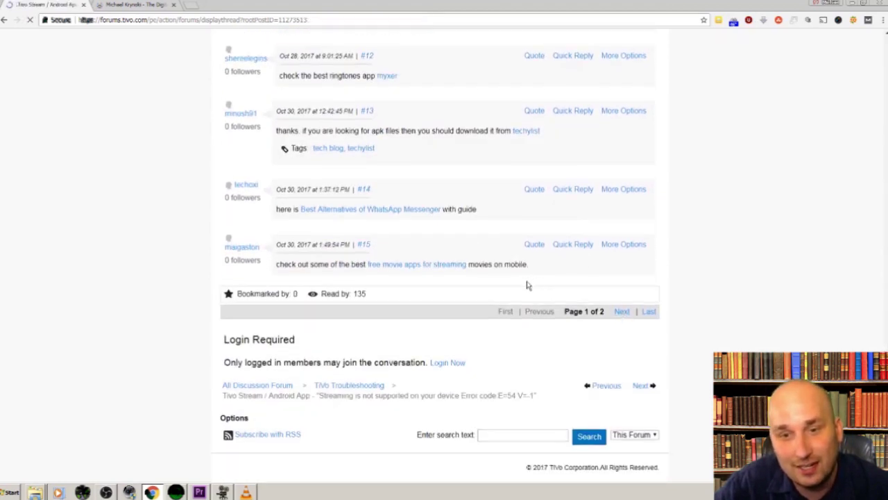
{"action": "scroll", "coordinate": [460, 347], "scroll_direction": "down", "scroll_amount": 5}
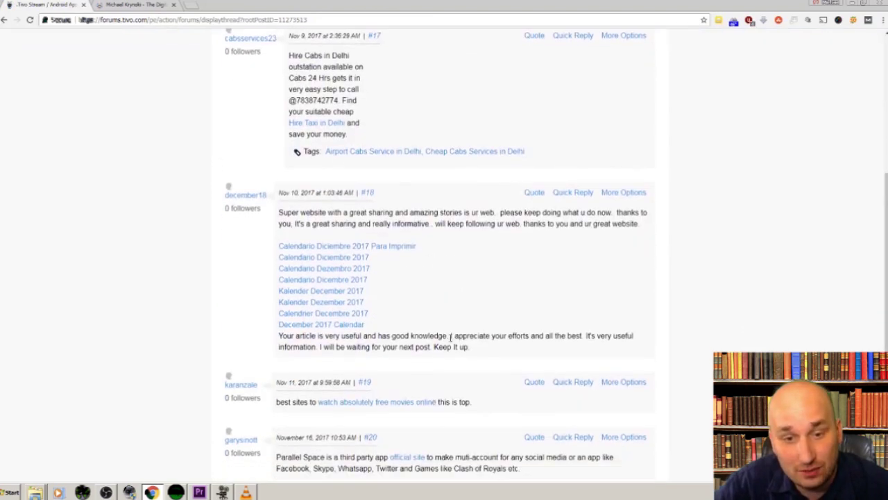
{"action": "scroll", "coordinate": [446, 335], "scroll_direction": "down", "scroll_amount": 3}
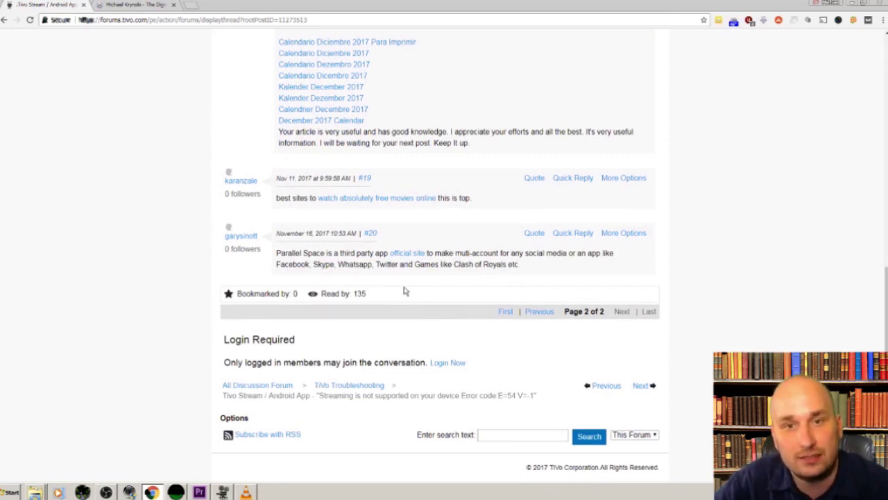
{"action": "scroll", "coordinate": [406, 291], "scroll_direction": "up", "scroll_amount": 15}
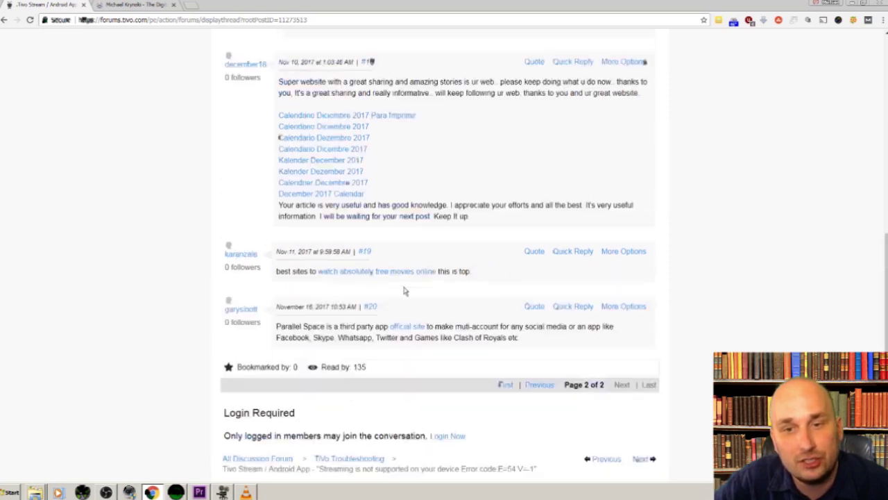
- Open the forum registration form and enter the user's first and last name
{"action": "left_click", "coordinate": [634, 82]}
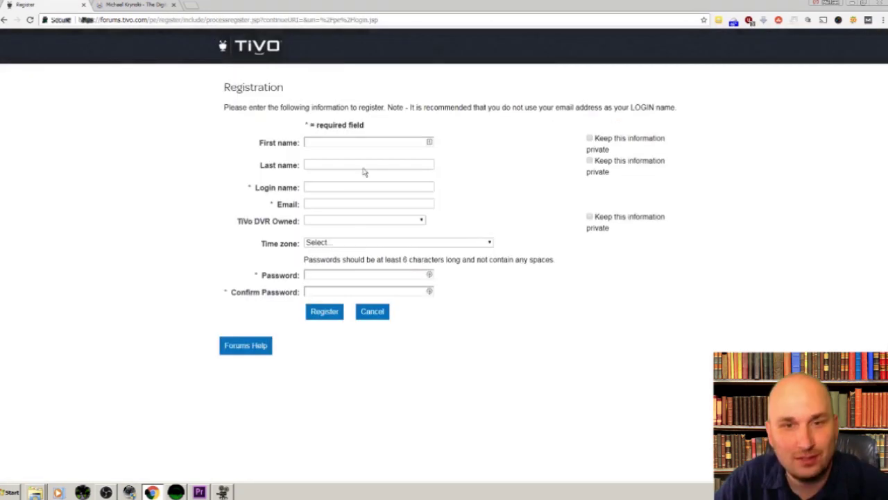
{"action": "left_click", "coordinate": [360, 142]}
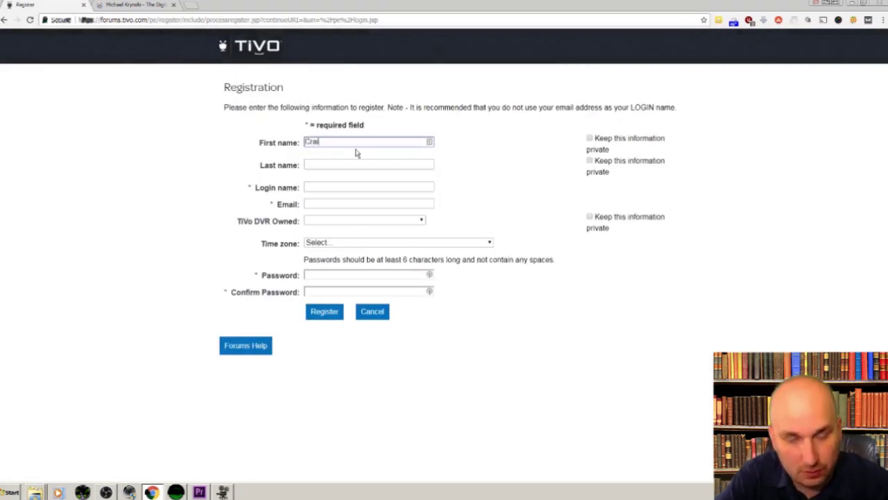
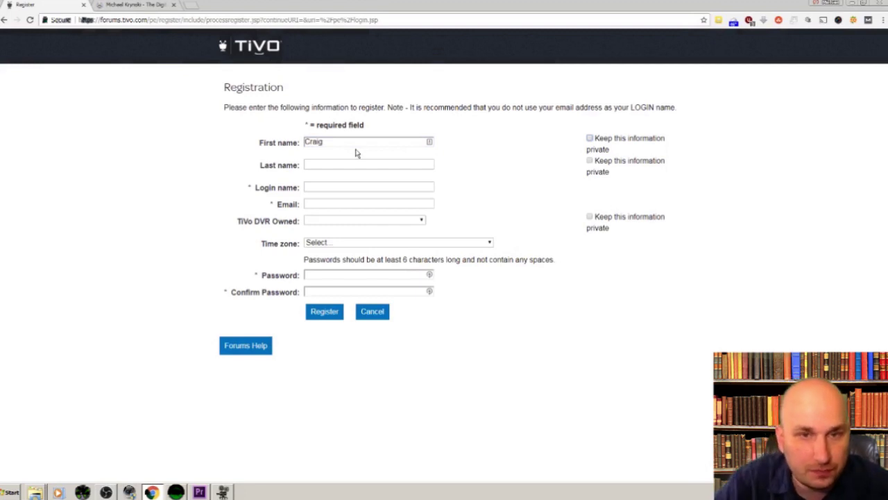
{"action": "left_click", "coordinate": [351, 165]}
{"action": "key", "text": "Tab"}
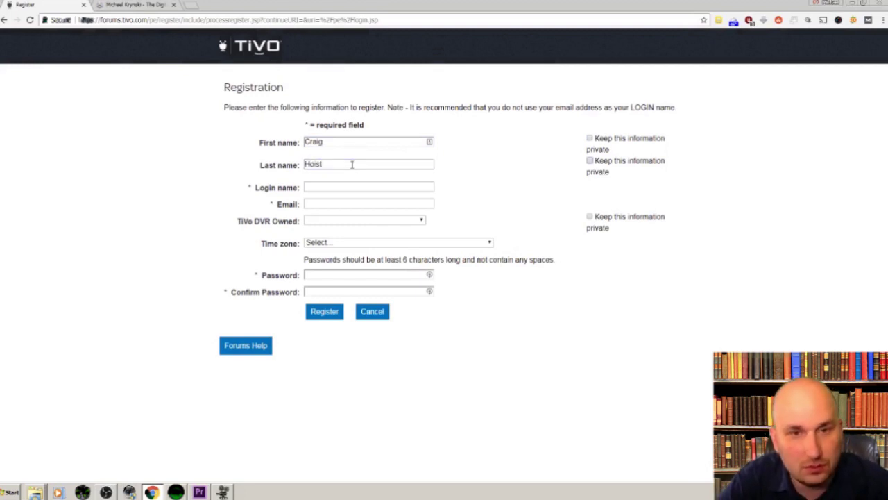
- Fill in the login name and the user's e-mail address
{"action": "left_click", "coordinate": [353, 188]}
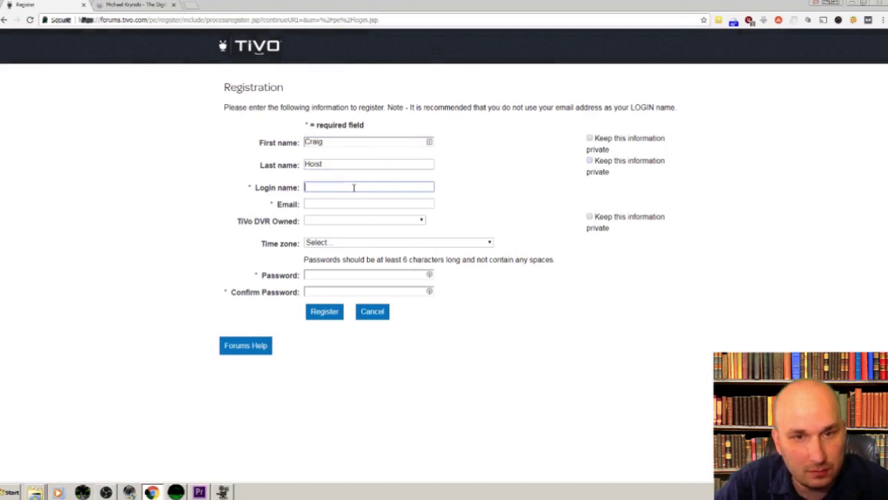
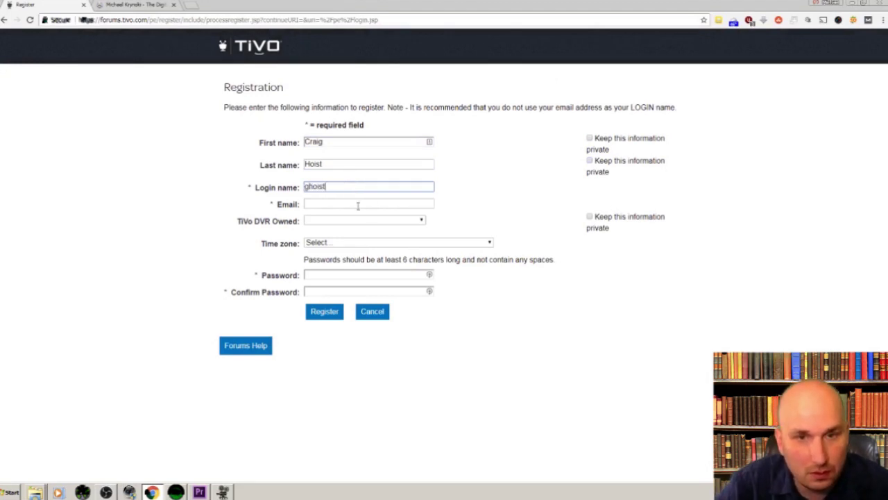
{"action": "left_click", "coordinate": [358, 204]}
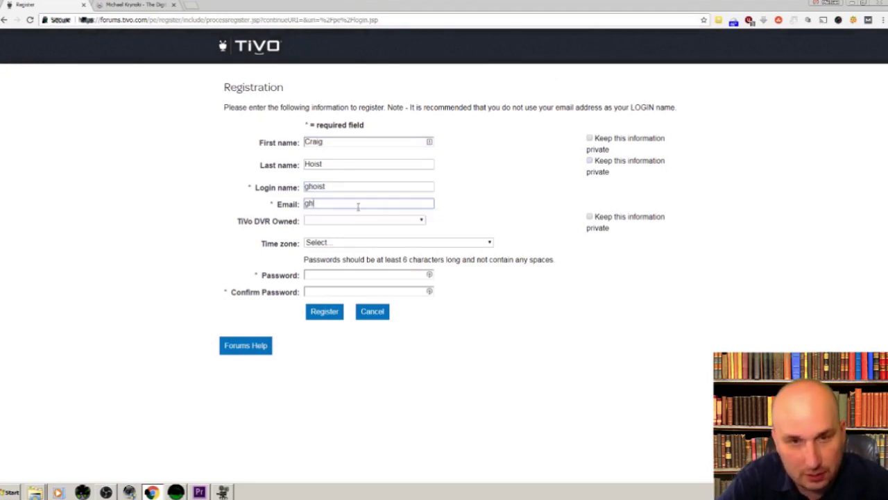
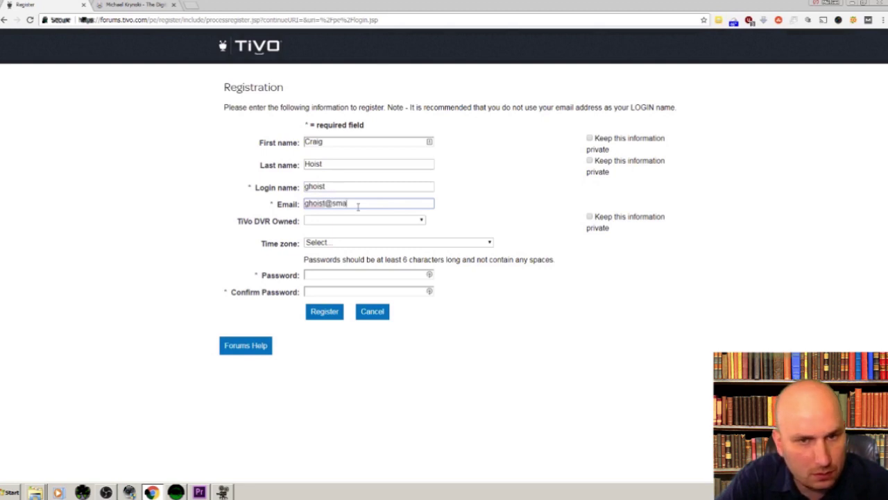
{"action": "key", "text": "Tab"}
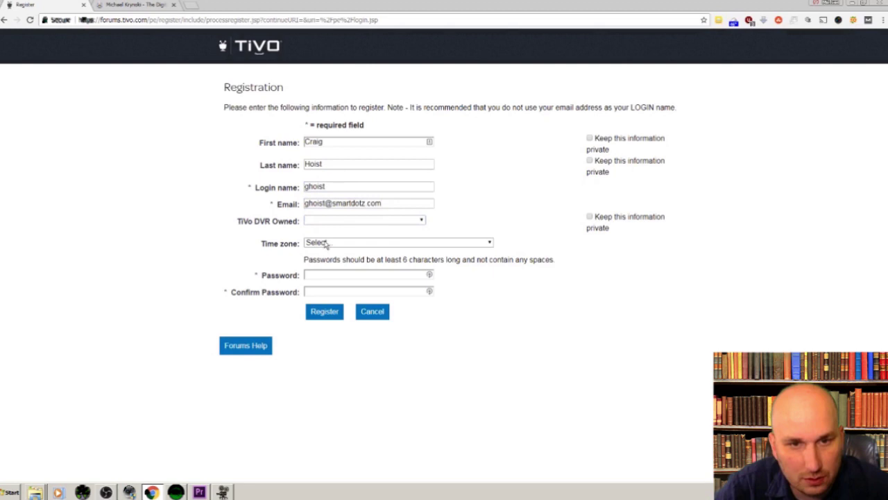
- Enter the account password and submit the registration
{"action": "left_click", "coordinate": [328, 275]}
{"action": "type", "text": "*****"}
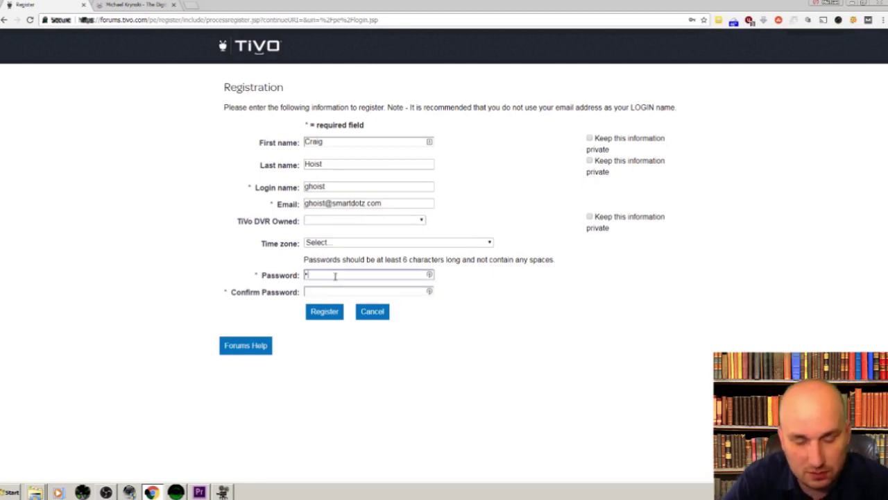
{"action": "type", "text": "*"}
{"action": "key", "text": "Tab"}
{"action": "type", "text": "******"}
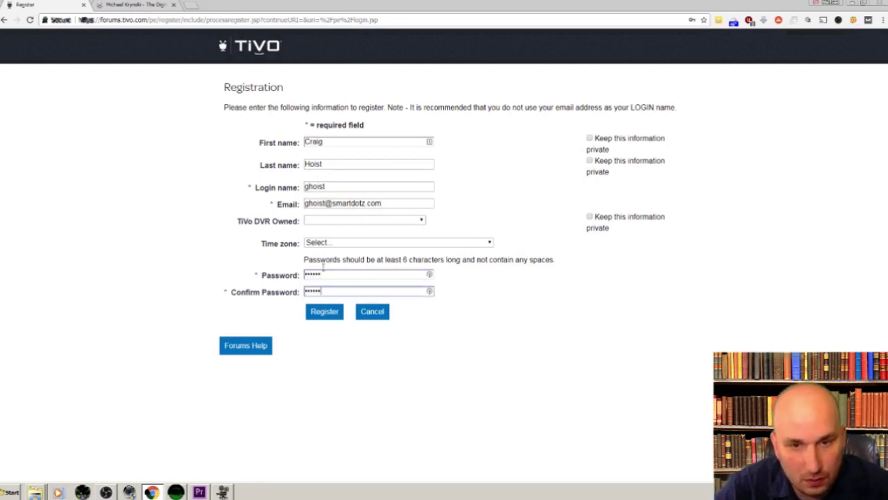
{"action": "left_click", "coordinate": [334, 313]}
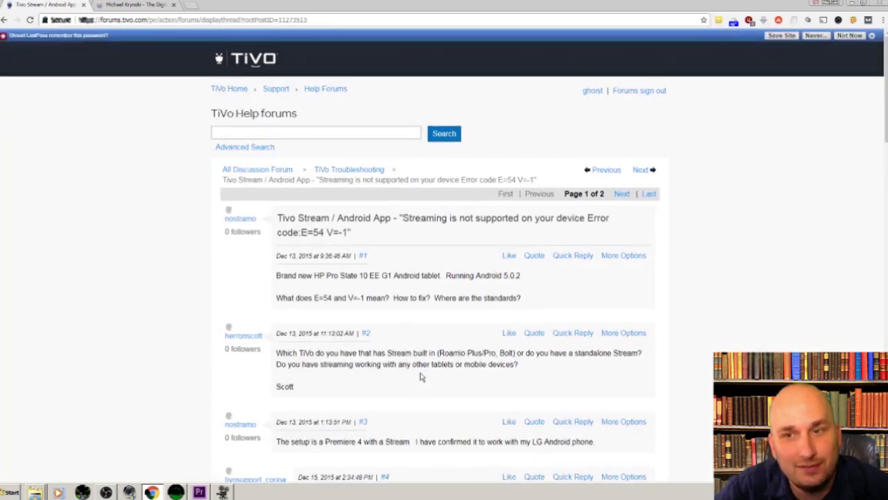
- Write 'Cool, check out my digital marketing courses!' in the thread's Your Response box
{"action": "scroll", "coordinate": [416, 374], "scroll_direction": "down", "scroll_amount": 15}
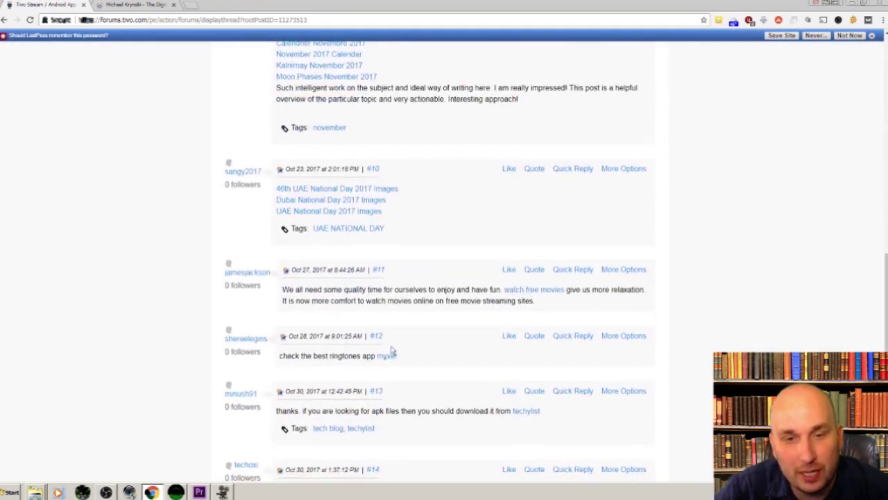
{"action": "scroll", "coordinate": [388, 352], "scroll_direction": "down", "scroll_amount": 4}
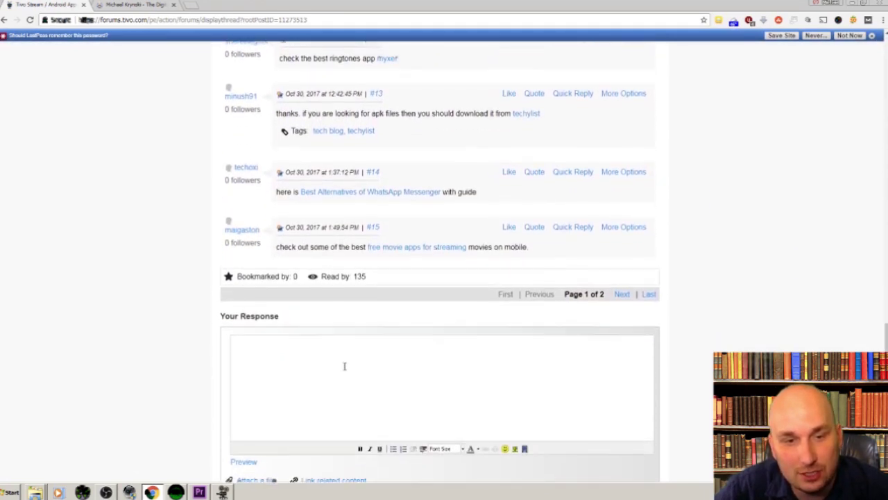
{"action": "left_click", "coordinate": [364, 347]}
{"action": "scroll", "coordinate": [364, 347], "scroll_direction": "down", "scroll_amount": 3}
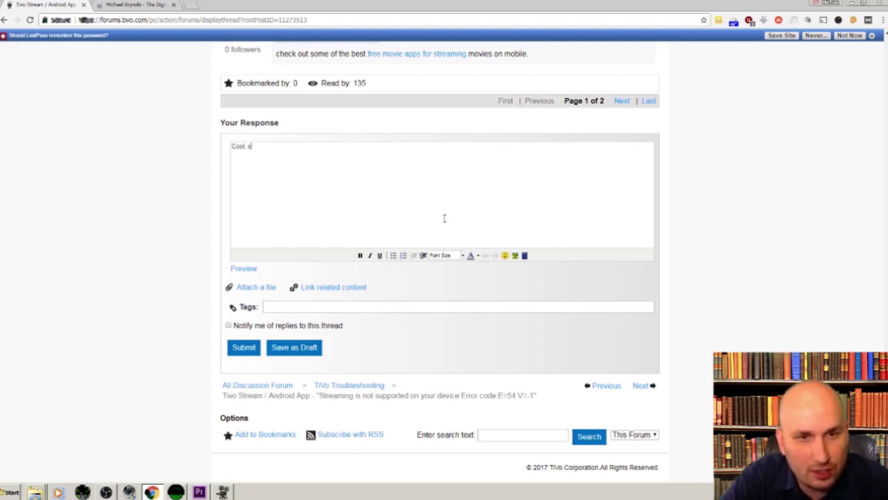
{"action": "type", "text": "heck out my "}
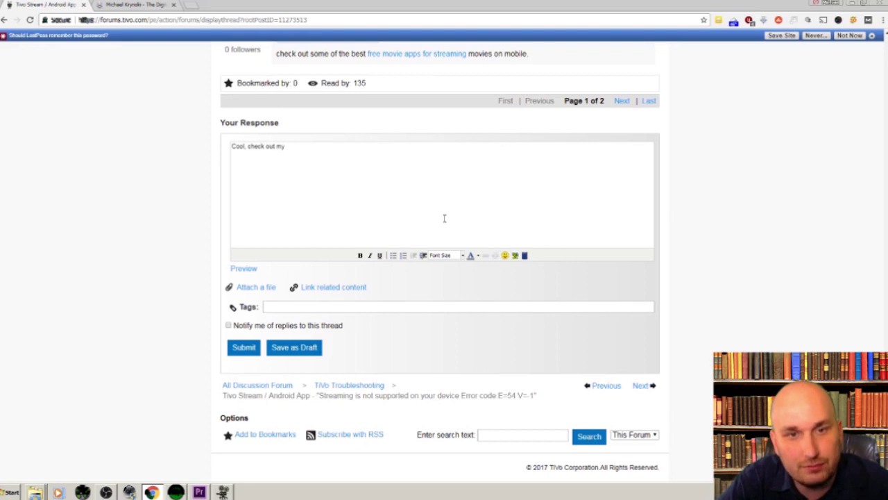
{"action": "type", "text": "digital marketing"}
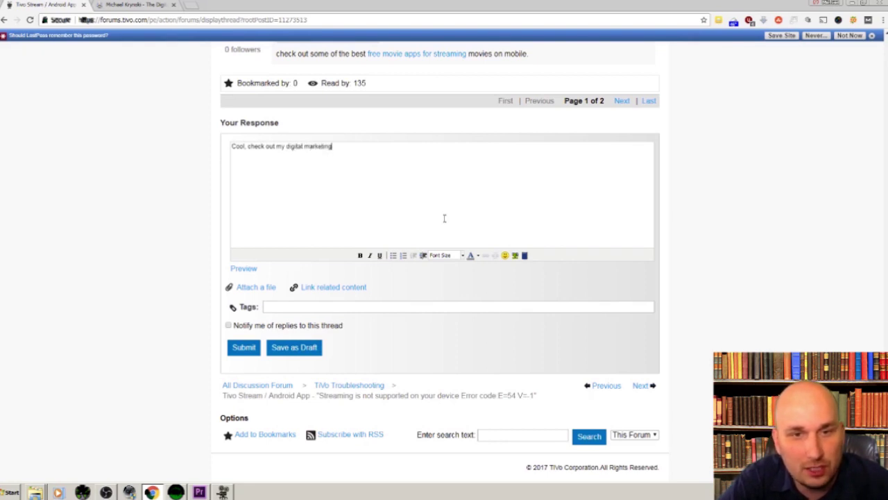
{"action": "type", "text": " c"}
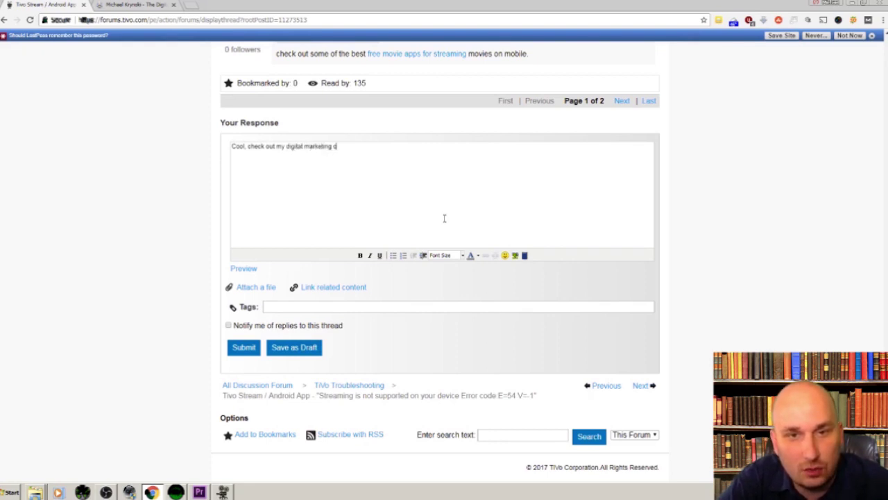
{"action": "type", "text": "ourses"}
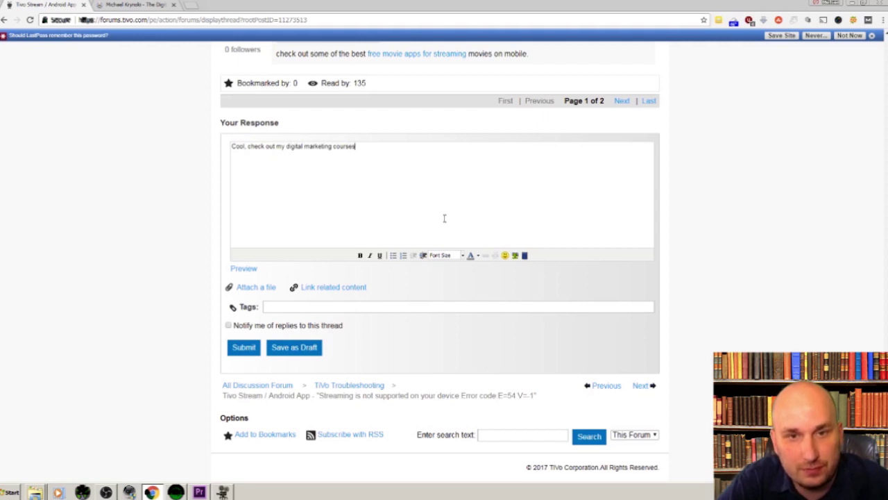
{"action": "type", "text": "!"}
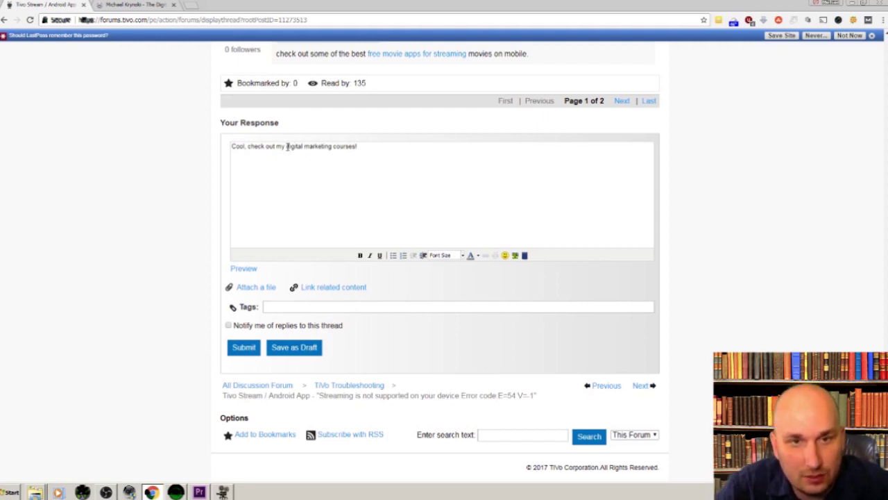
- Hyperlink the phrase 'digital marketing courses' in the reply to the author's website URL
{"action": "left_click_drag", "start_coordinate": [287, 146], "coordinate": [356, 149]}
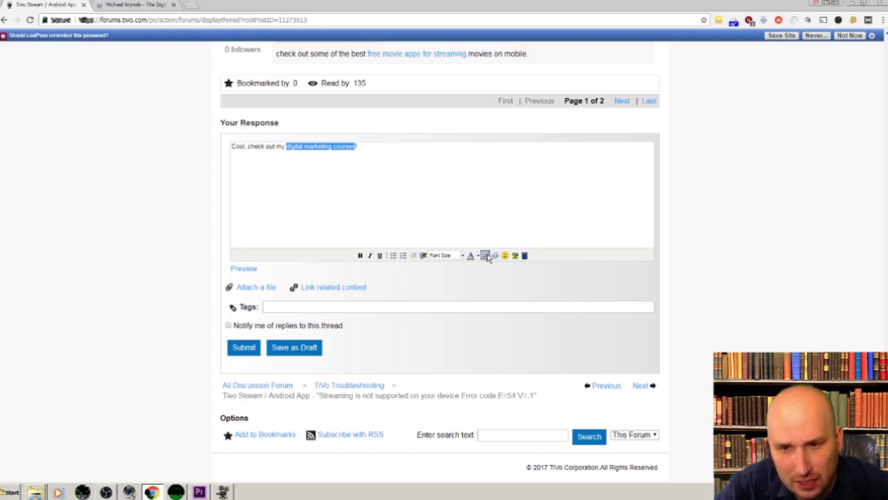
{"action": "left_click", "coordinate": [485, 255]}
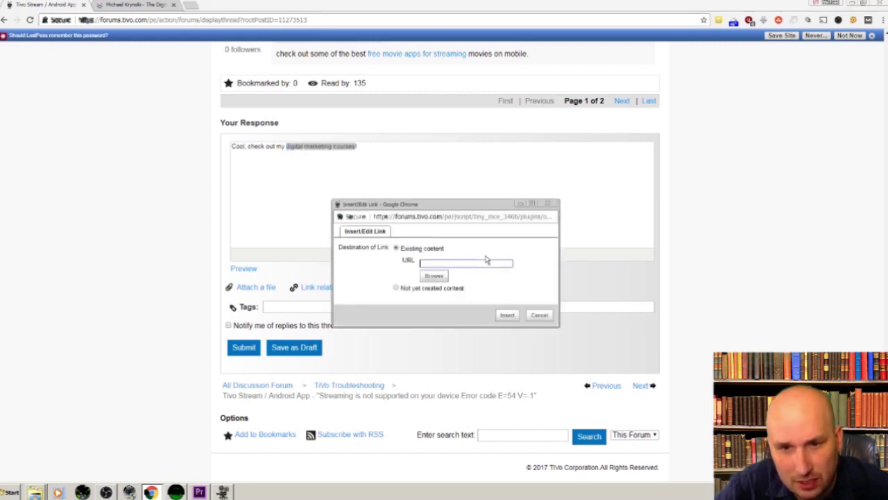
{"action": "type", "text": "http://"}
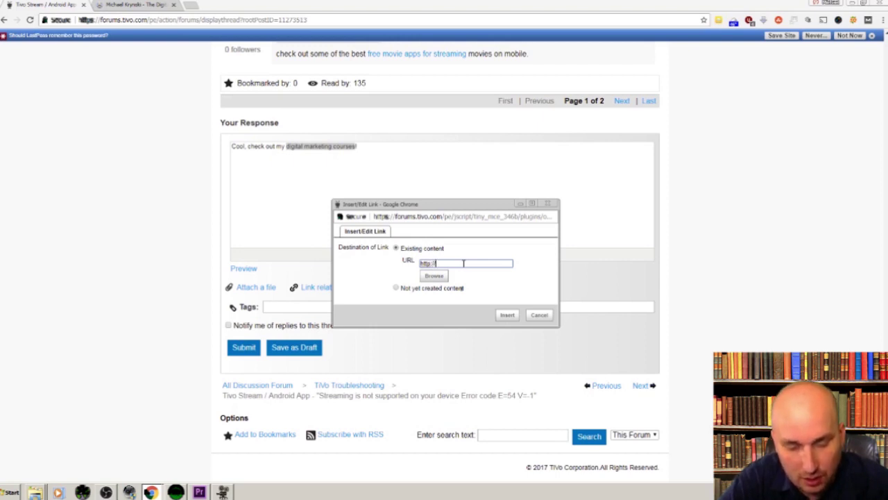
{"action": "type", "text": "krynski.c"}
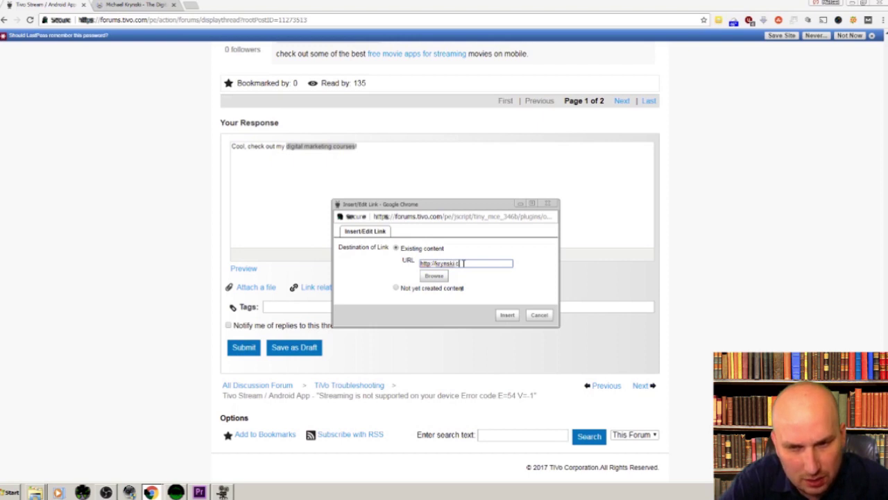
{"action": "type", "text": "om"}
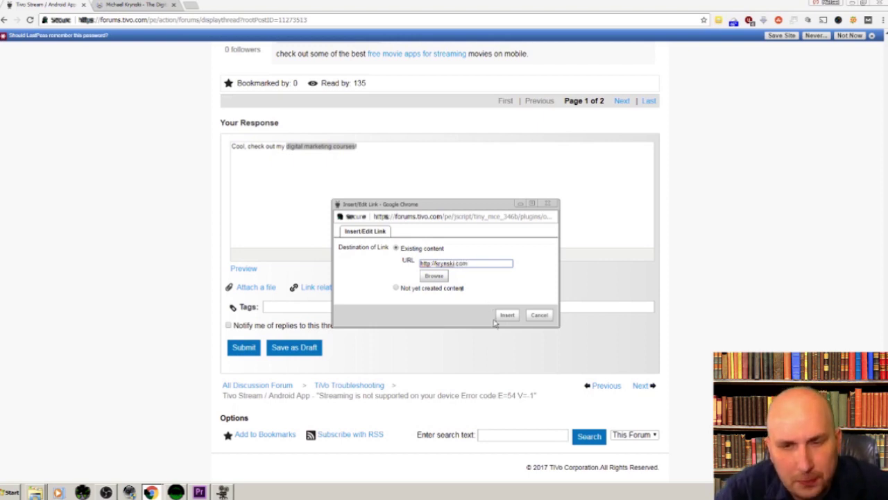
{"action": "left_click", "coordinate": [506, 315]}
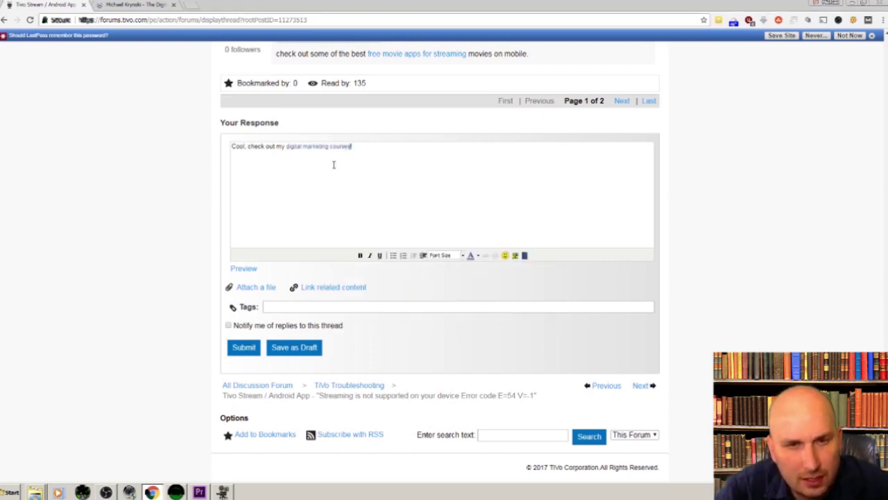
{"action": "left_click", "coordinate": [331, 164]}
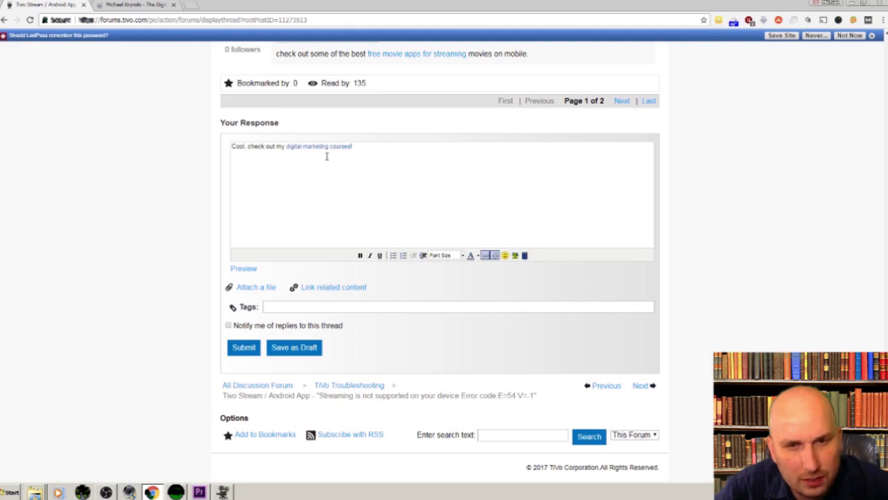
- Submit the reply and locate it as post #21 on page 2 of the thread
{"action": "left_click", "coordinate": [251, 349]}
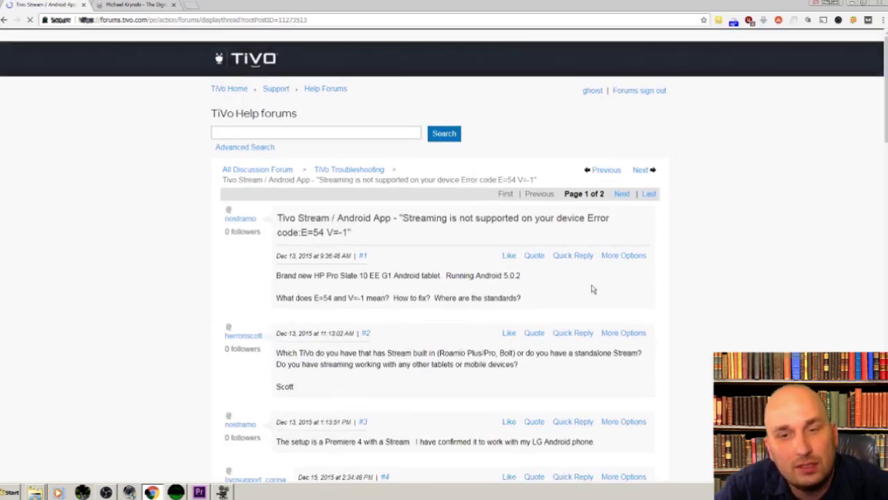
{"action": "scroll", "coordinate": [510, 287], "scroll_direction": "down", "scroll_amount": 6}
{"action": "scroll", "coordinate": [509, 286], "scroll_direction": "down", "scroll_amount": 14}
{"action": "scroll", "coordinate": [495, 292], "scroll_direction": "up", "scroll_amount": 10}
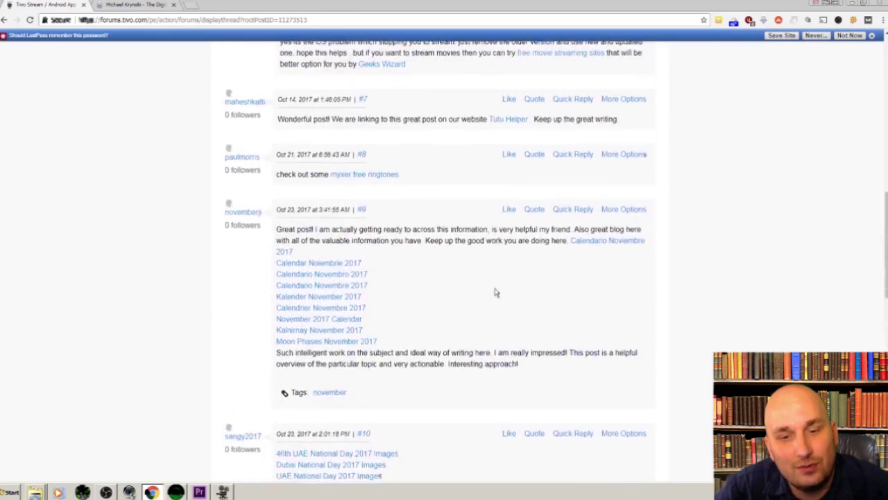
{"action": "scroll", "coordinate": [495, 293], "scroll_direction": "down", "scroll_amount": 5}
{"action": "scroll", "coordinate": [495, 293], "scroll_direction": "down", "scroll_amount": 3}
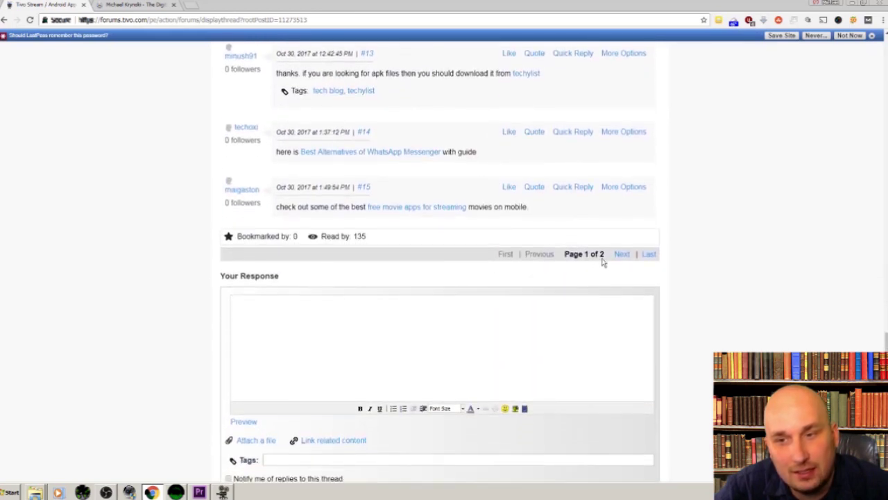
{"action": "left_click", "coordinate": [621, 255]}
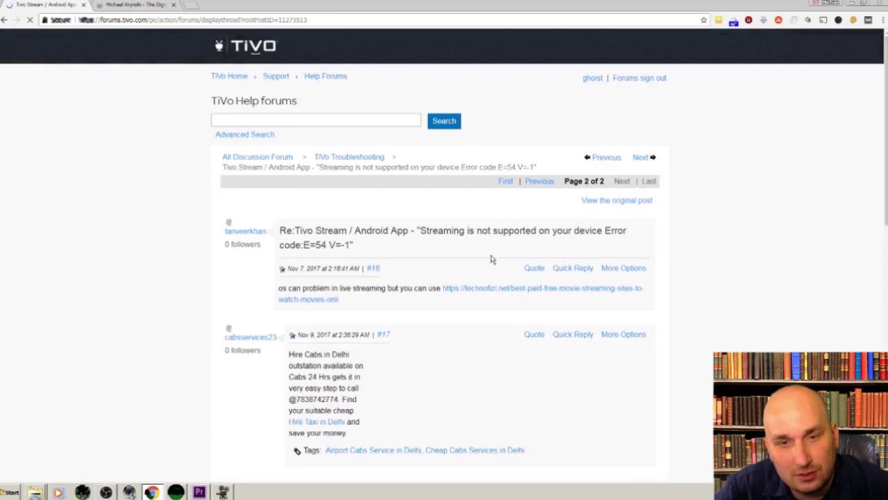
{"action": "scroll", "coordinate": [341, 303], "scroll_direction": "down", "scroll_amount": 10}
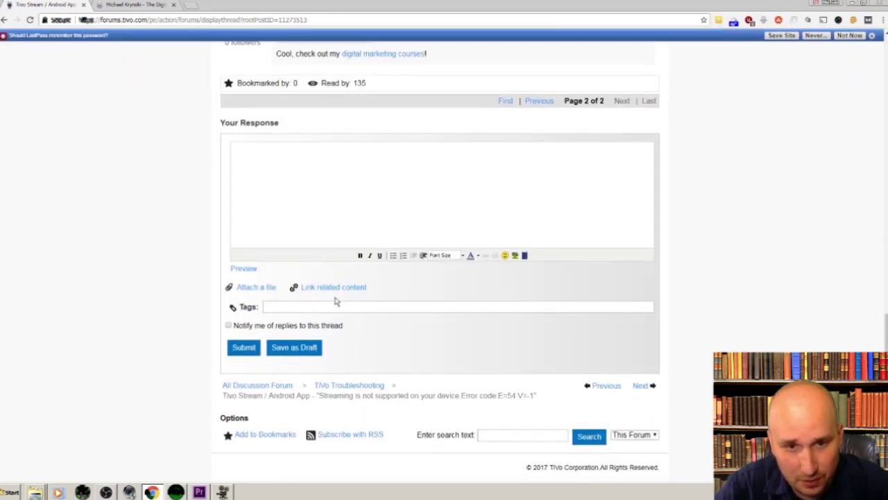
{"action": "scroll", "coordinate": [332, 295], "scroll_direction": "up", "scroll_amount": 5}
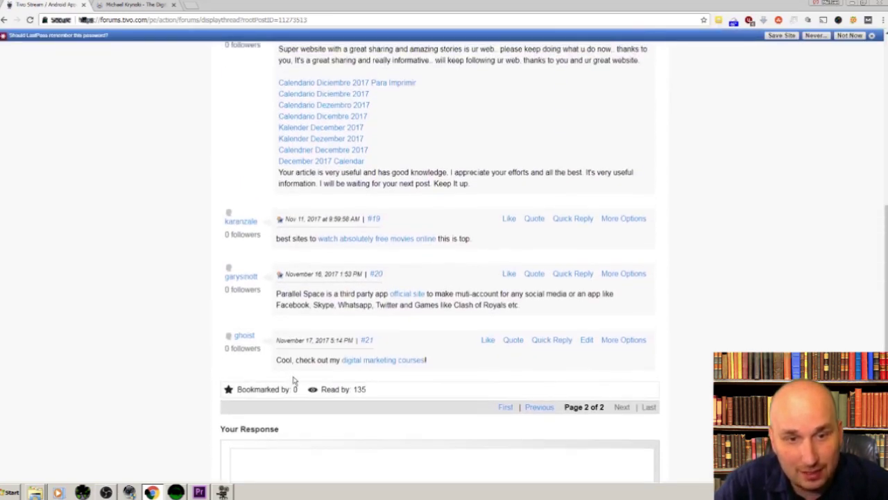